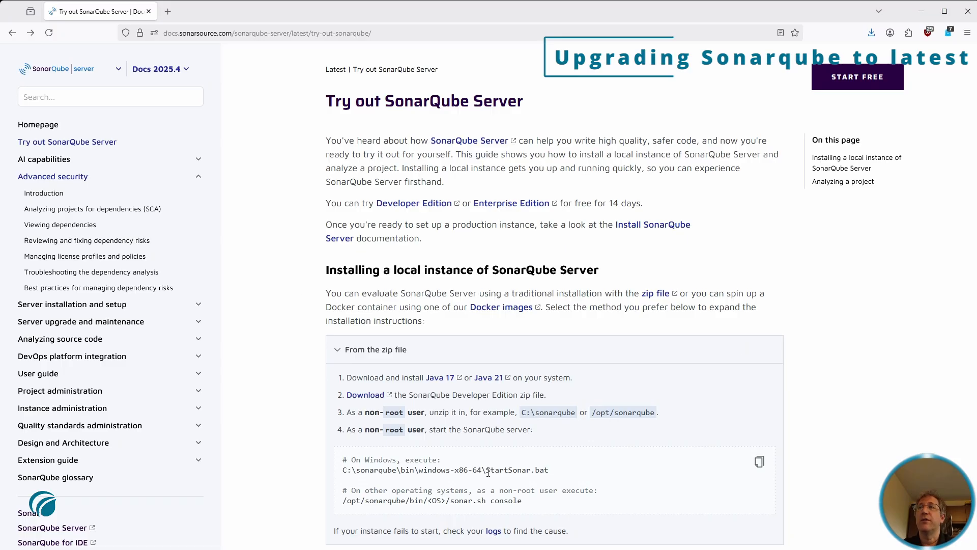
Select the Windows start script path in the running-as-a-service instructions
left_click_drag(486, 470, 549, 474)
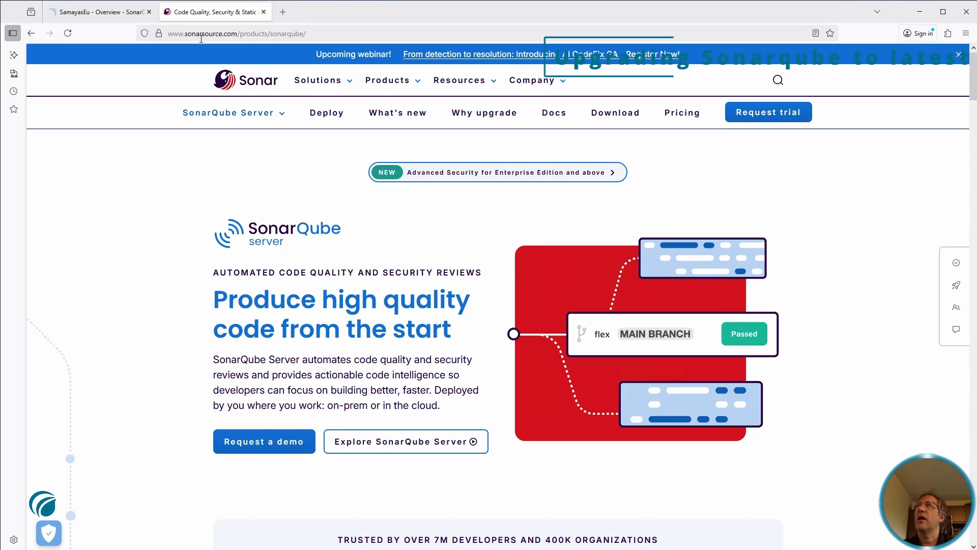
Download the free SonarQube Community Build 25.7.0.110598 zip without signing up
left_click(621, 116)
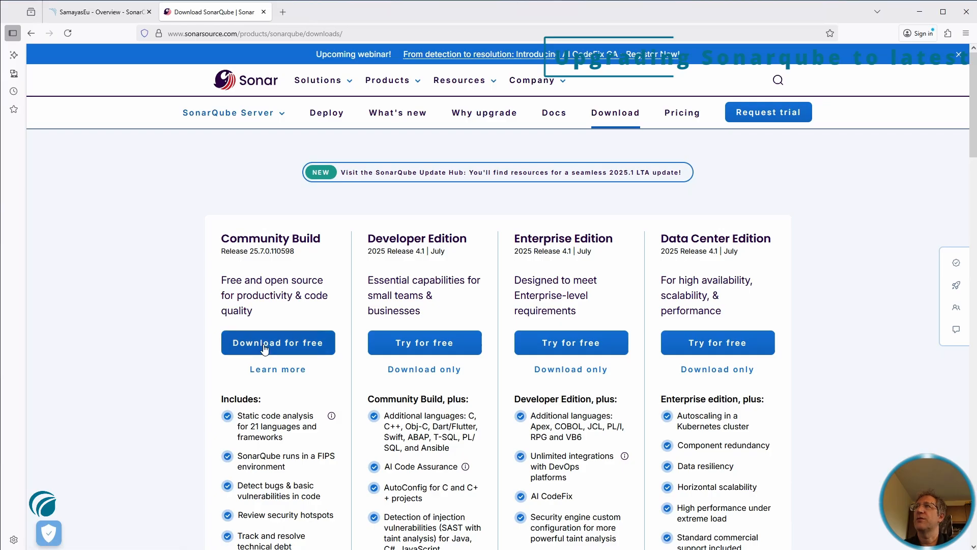
left_click(264, 350)
left_click(497, 469)
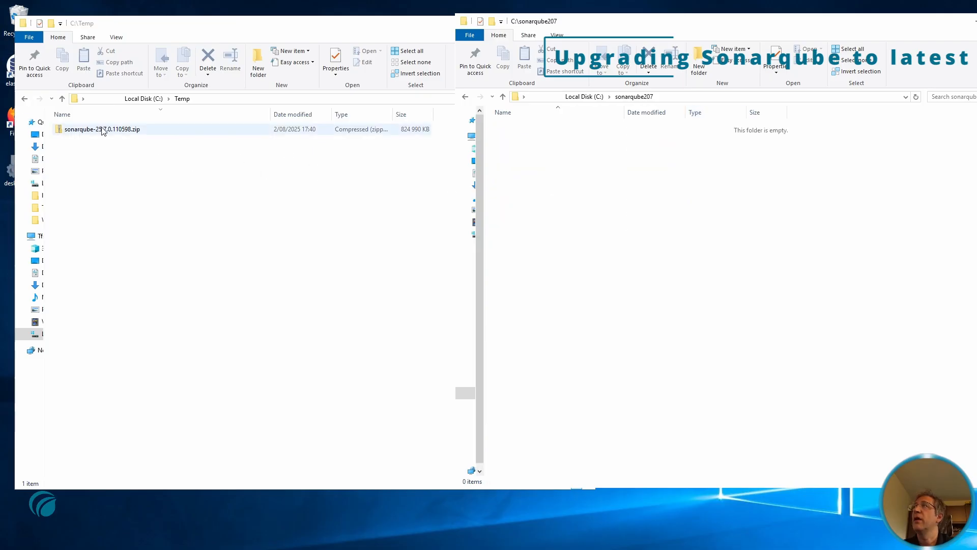
Copy all items from the zip's sonarqube-25.7.0.110598 folder into C:\sonarqube207
double_click(102, 128)
double_click(161, 131)
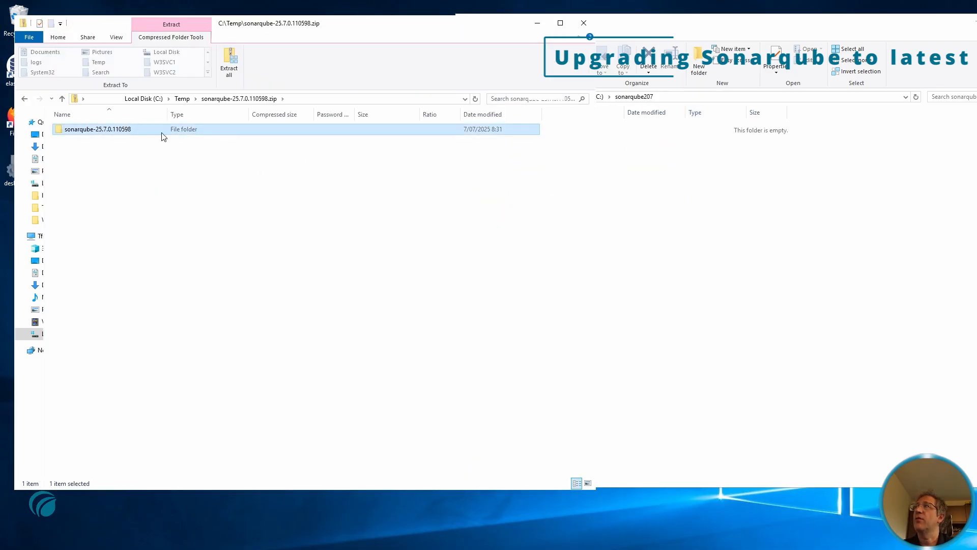
key("ctrl+a")
left_click_drag(81, 151, 808, 159)
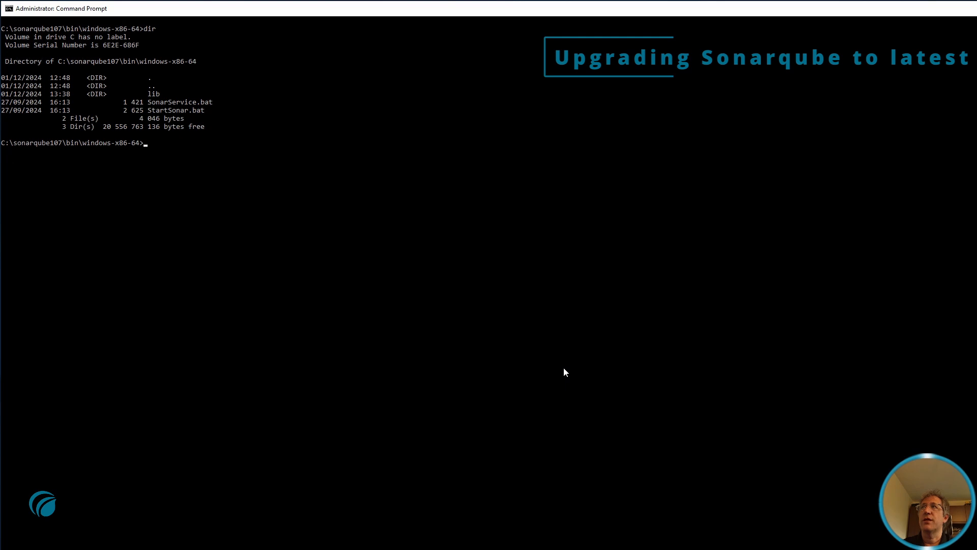
Run 'SonarService.bat uninstall' in sonarqube107's bin\windows-x86-64 folder to remove the old service
type("Son")
key("Tab")
type("u")
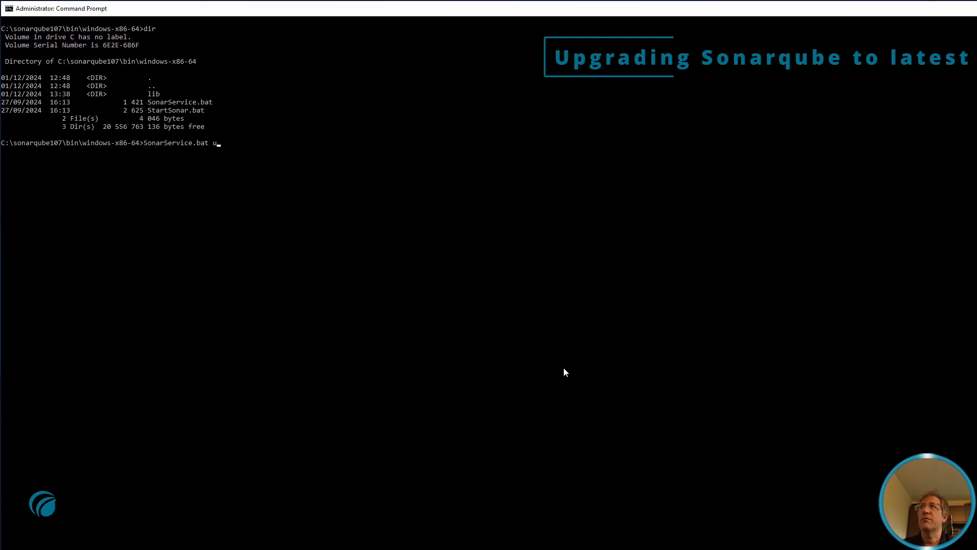
type("ninstall")
key("Return")
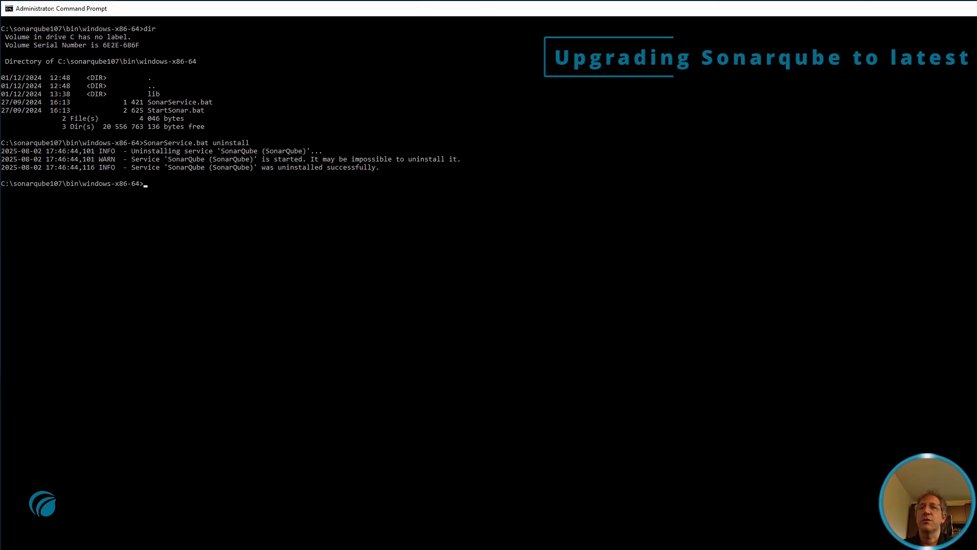
Select the old SonarQube entry in the Services console to check its Disabled startup type
key("alt+Tab")
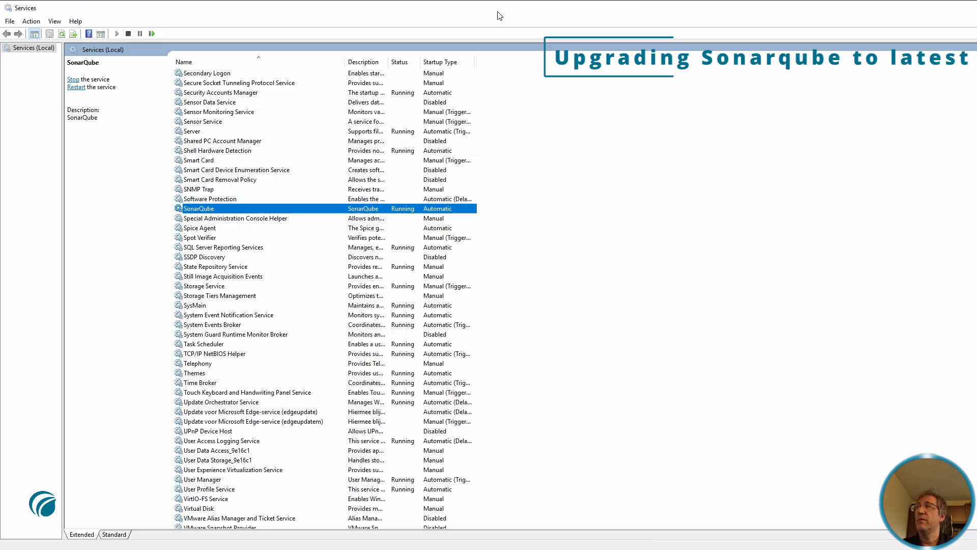
left_click(327, 200)
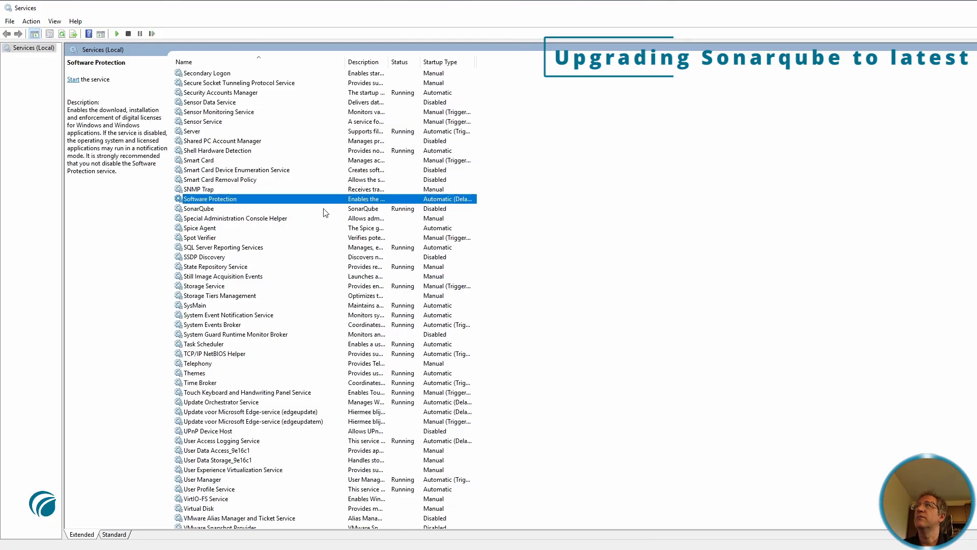
left_click(297, 210)
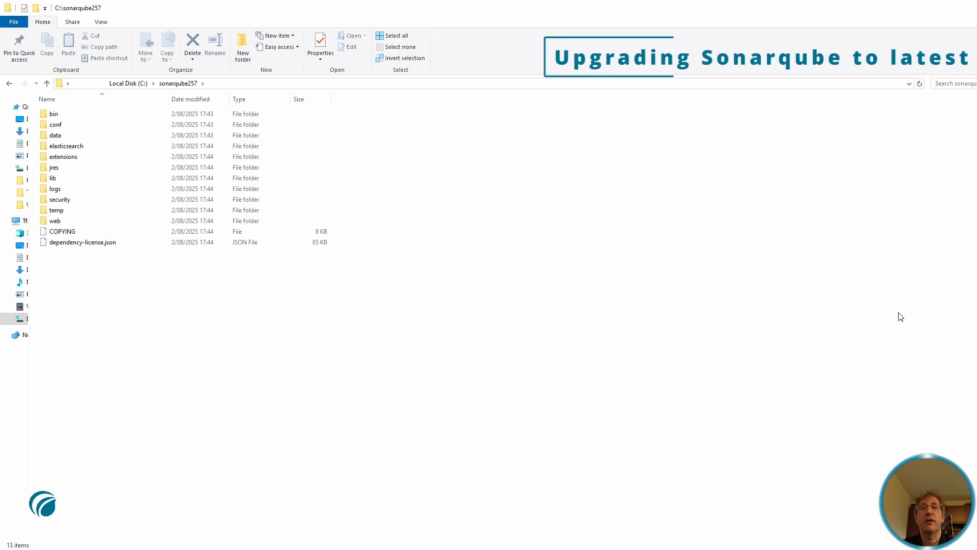
Open the conf folder of sonarqube257 and select sonar.properties
double_click(46, 125)
left_click(78, 116)
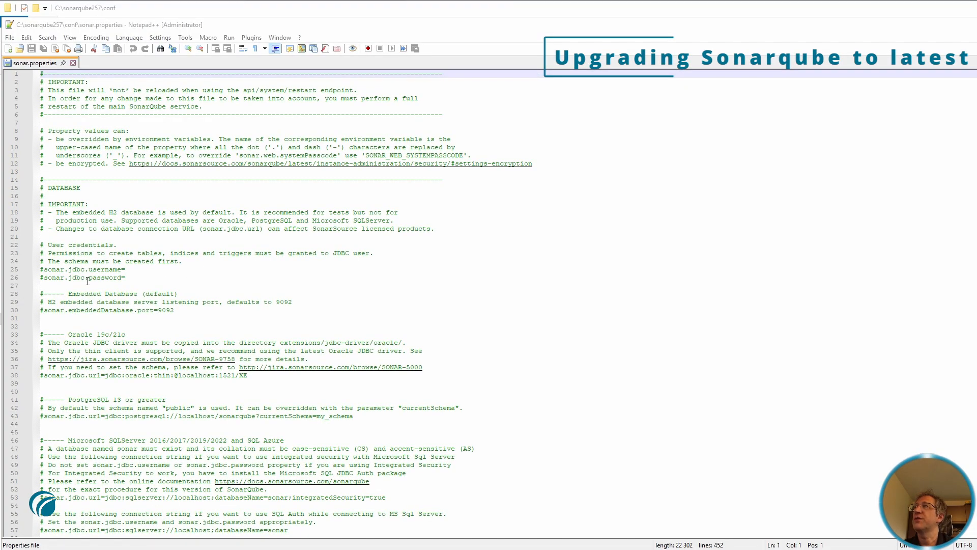
Uncomment the sonar.jdbc username and password lines and enter the database user's credentials
left_click(146, 269)
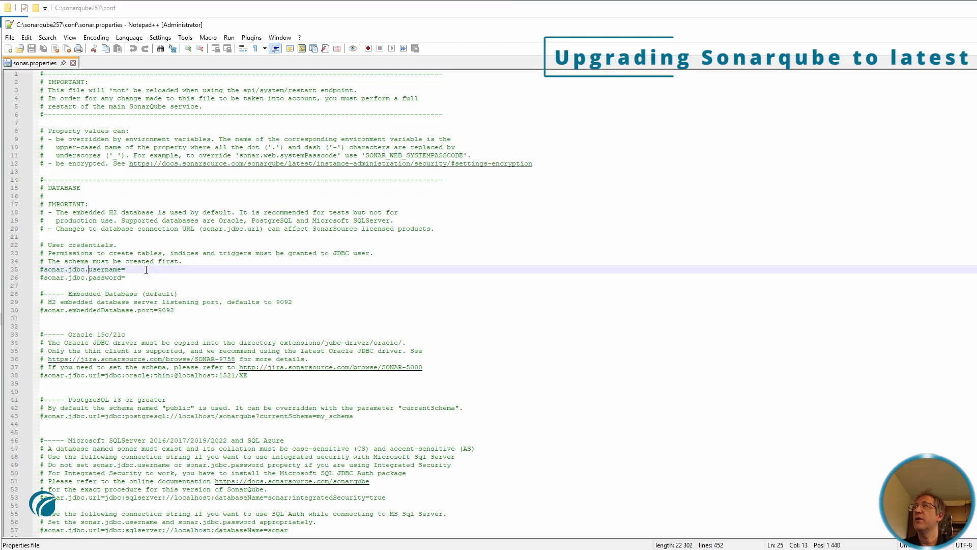
key("ctrl+Left")
key("ctrl+Left")
key("ctrl+Left")
key("ctrl+Left")
key("ctrl+Left")
key("ctrl+Left")
key("BackSpace")
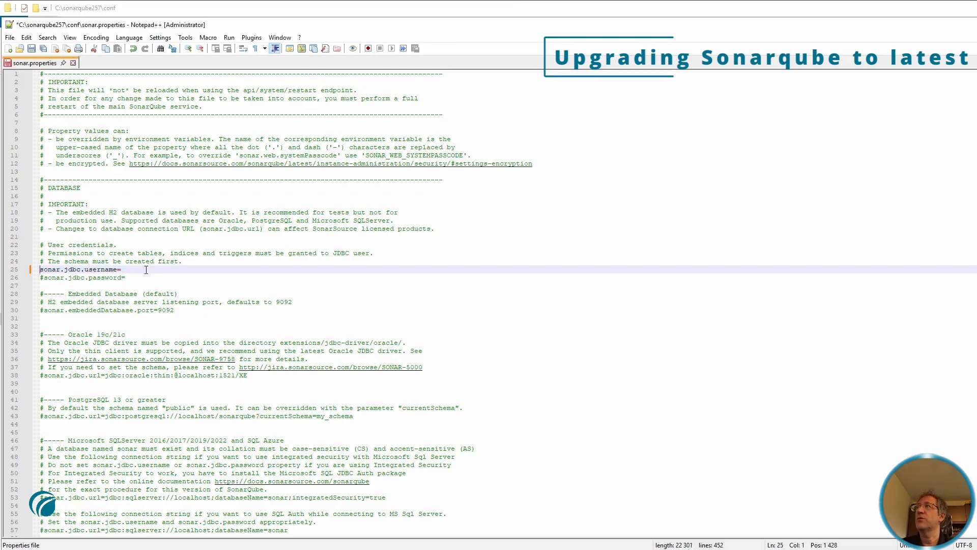
key("Down")
key("Delete")
left_click(146, 270)
key("Down")
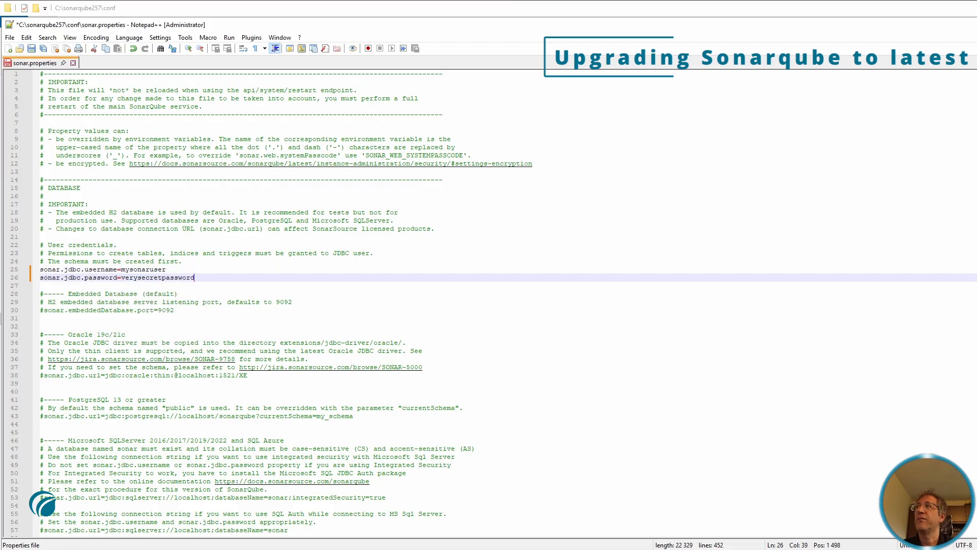
scroll(299, 170, "down", 4)
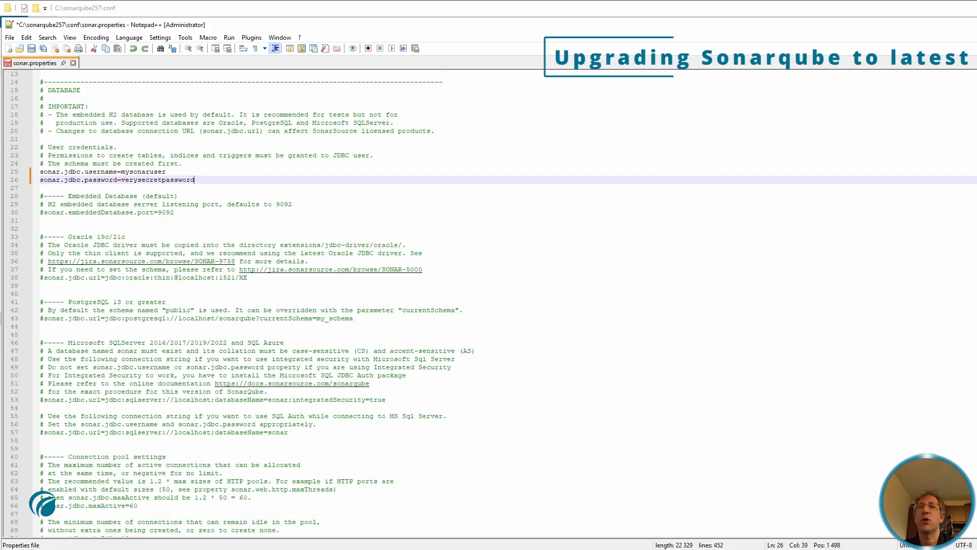
scroll(634, 324, "up", 2)
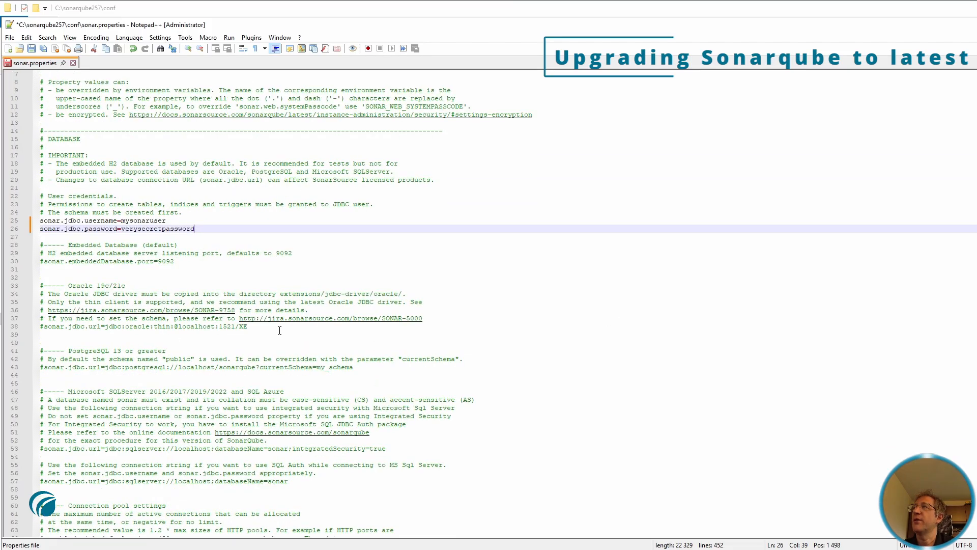
Review the embedded and Oracle database blocks and uncomment the SQL Server connection URL
left_click(197, 261)
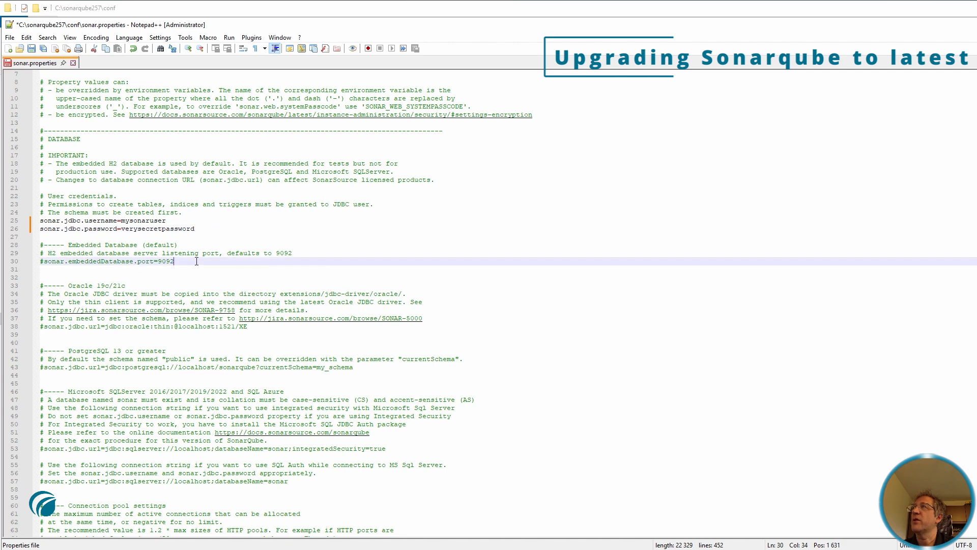
left_click_drag(196, 261, 3, 240)
left_click_drag(255, 335, 3, 285)
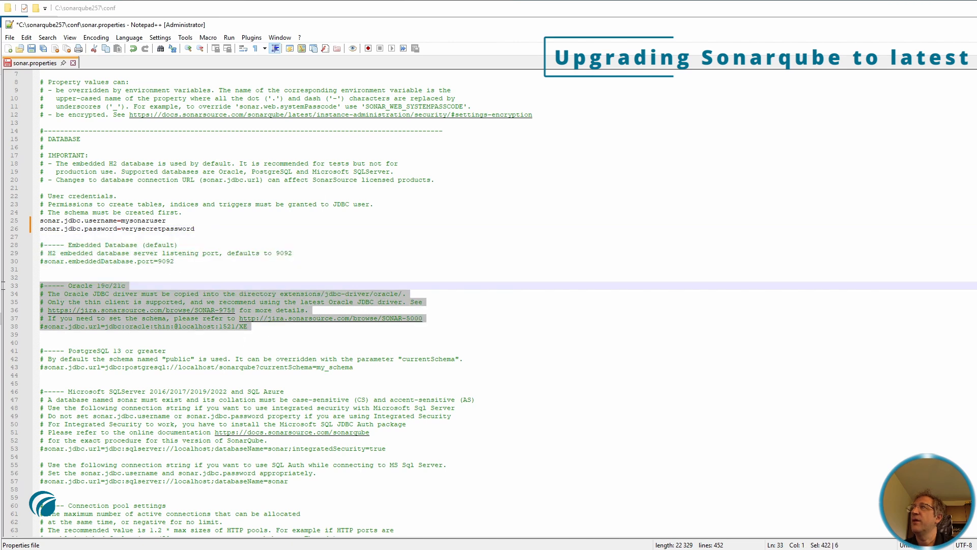
scroll(3, 286, "down", 1)
left_click_drag(356, 343, 17, 321)
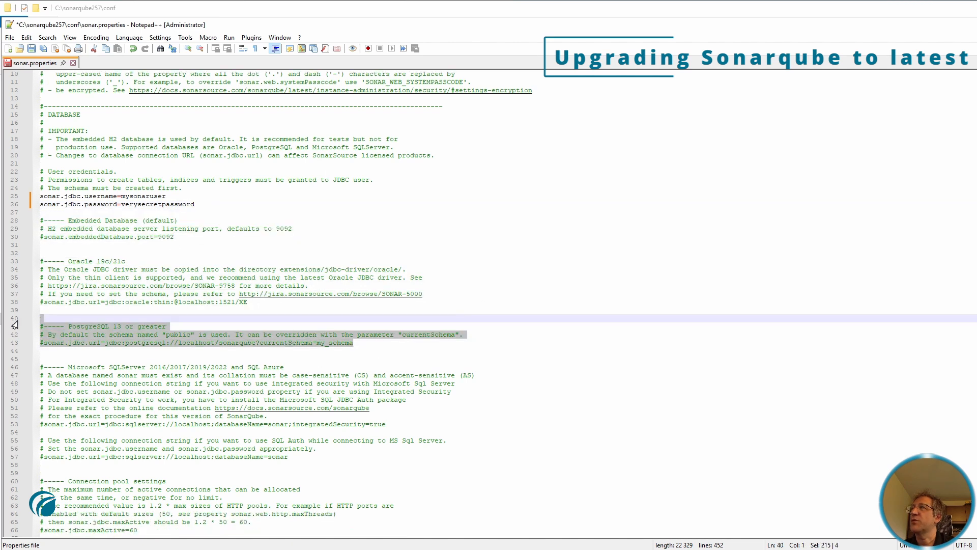
scroll(578, 370, "down", 1)
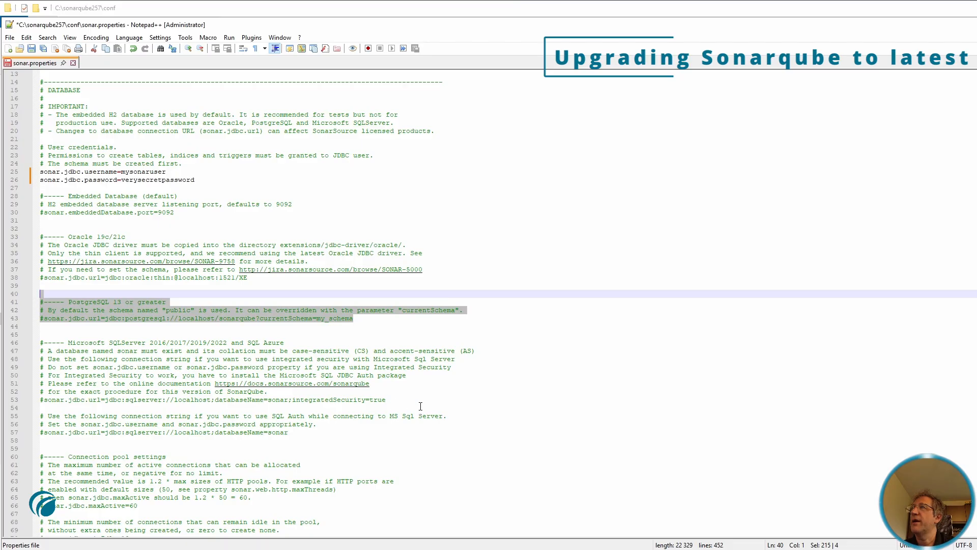
left_click_drag(418, 401, 22, 322)
left_click(41, 432)
key("Delete")
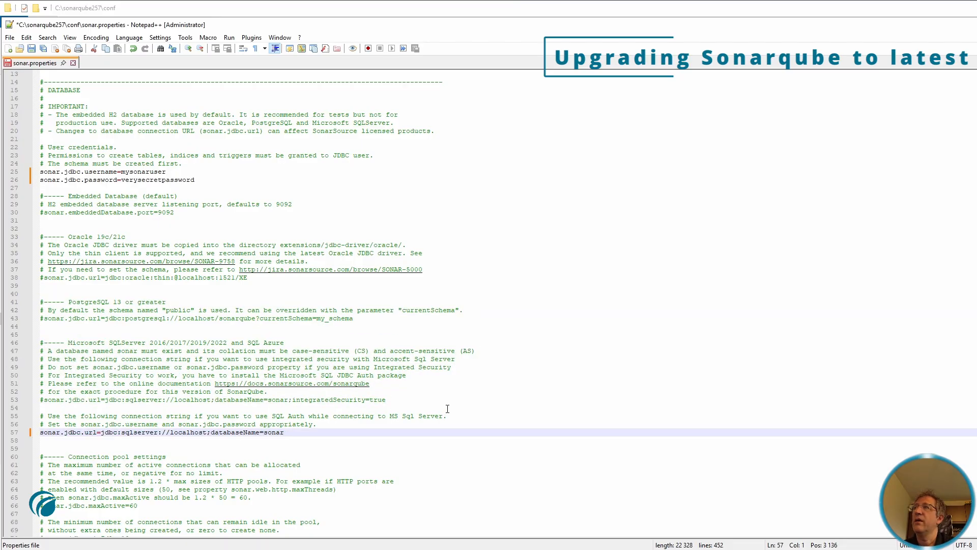
Move to the web server section and highlight the commented-out sonar.web.host setting
scroll(448, 409, "down", 1)
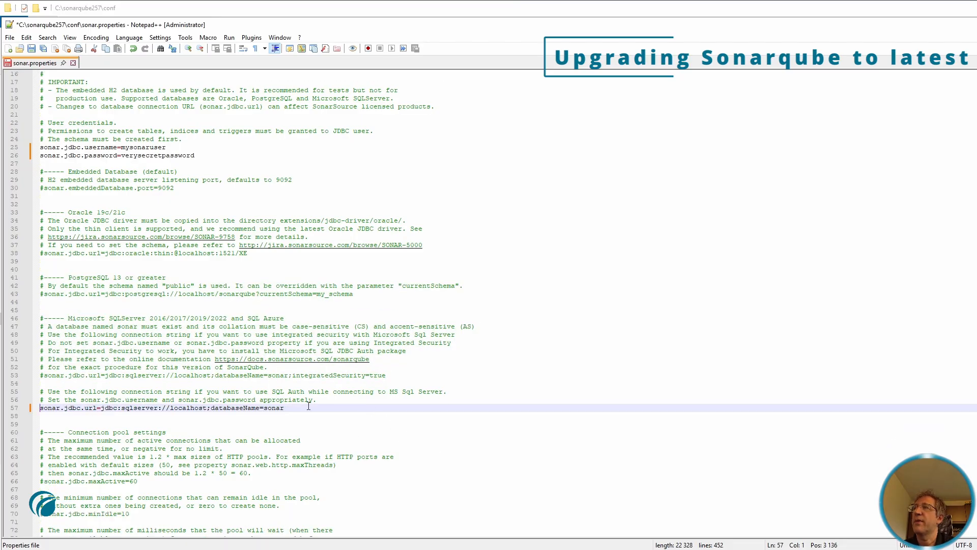
scroll(387, 403, "down", 3)
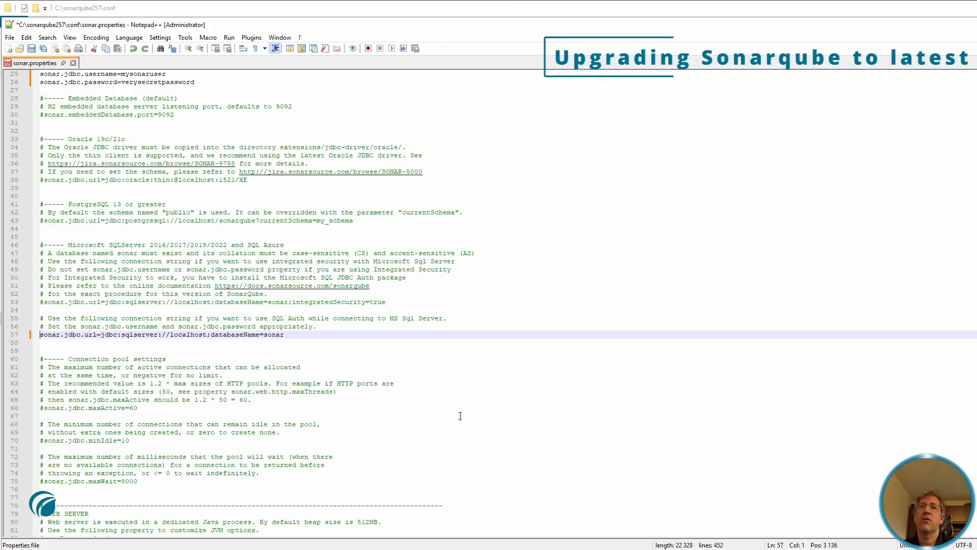
scroll(460, 417, "down", 1)
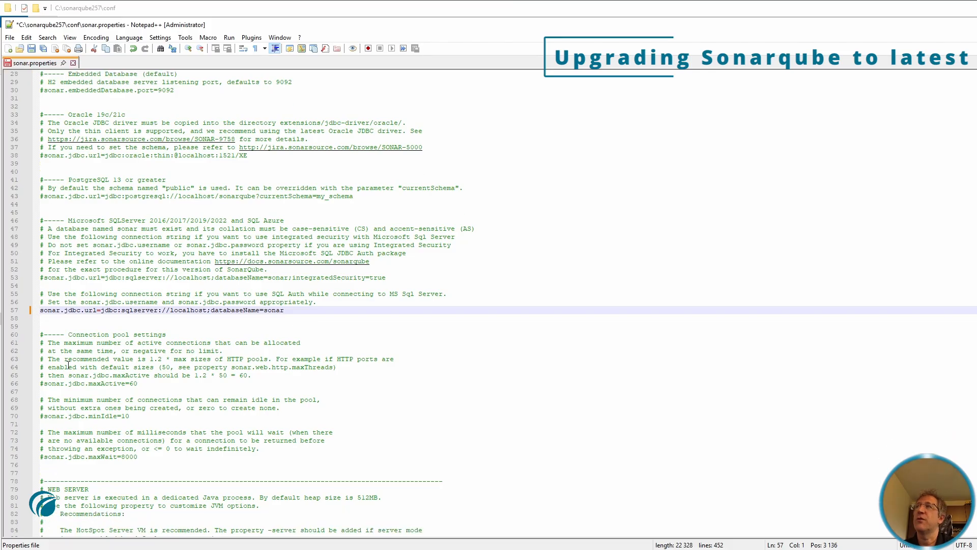
scroll(597, 357, "down", 1)
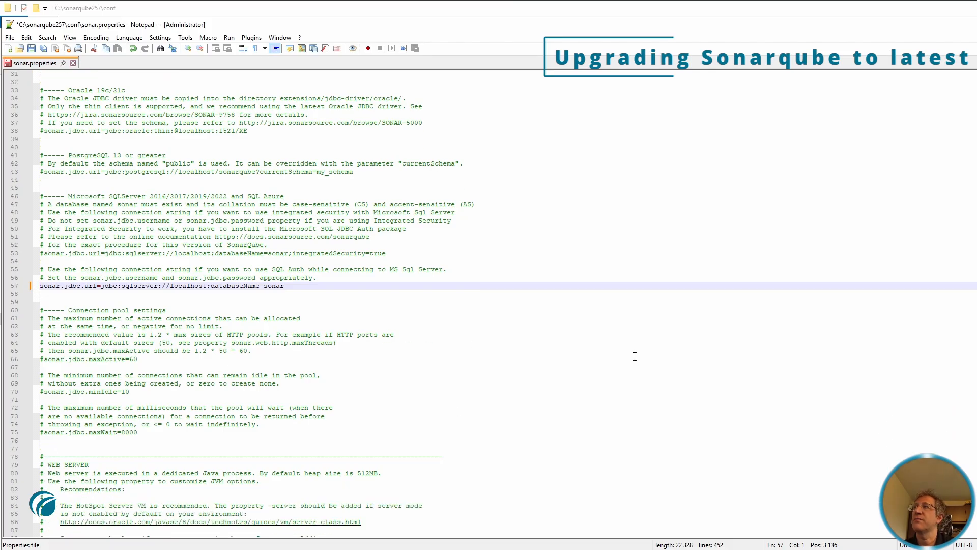
scroll(635, 357, "down", 9)
scroll(670, 337, "down", 1)
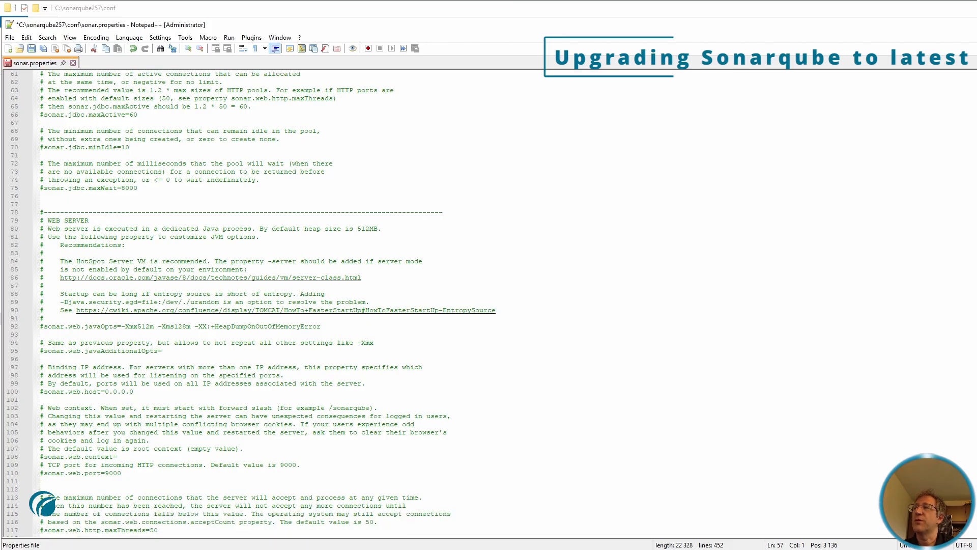
left_click(62, 334)
scroll(62, 358, "down", 1)
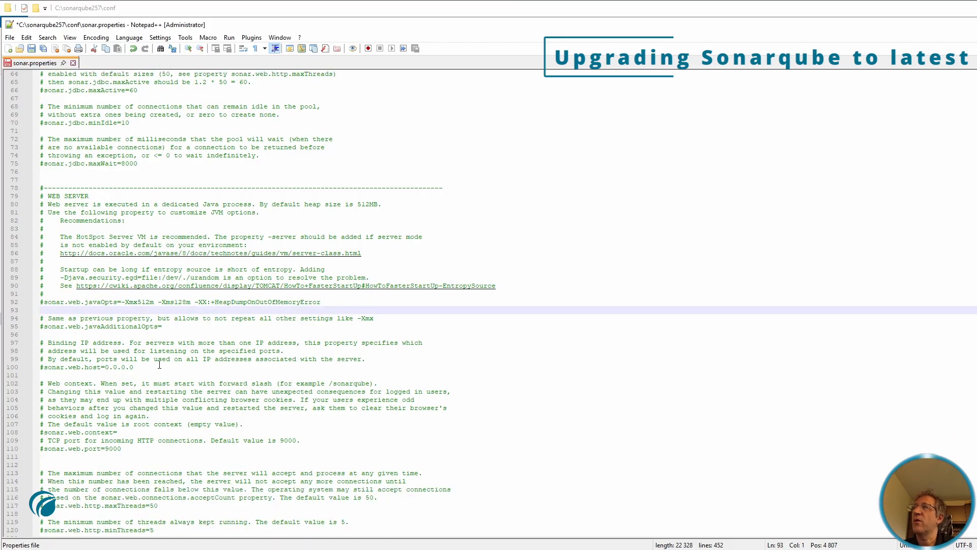
left_click_drag(160, 364, 40, 367)
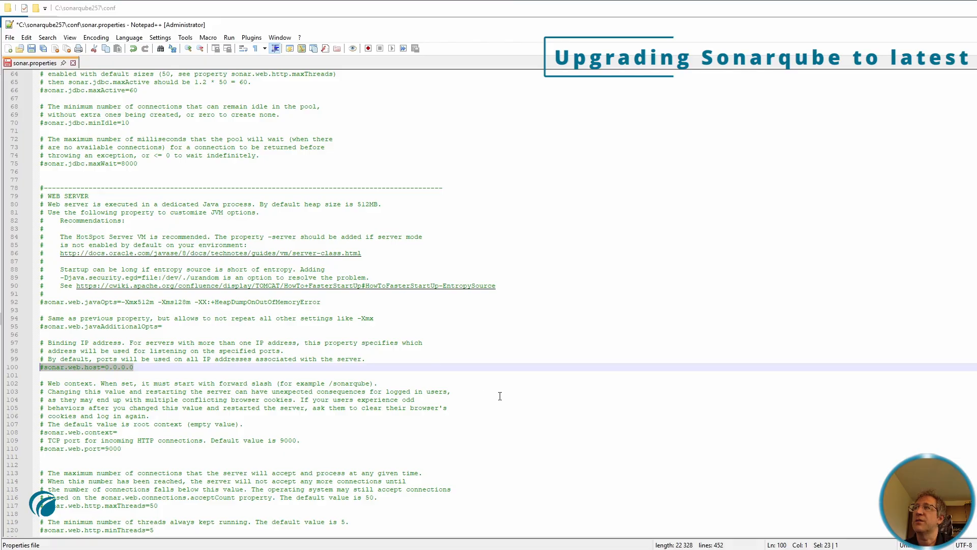
scroll(499, 392, "down", 1)
left_click_drag(127, 426, 41, 426)
scroll(698, 382, "down", 3)
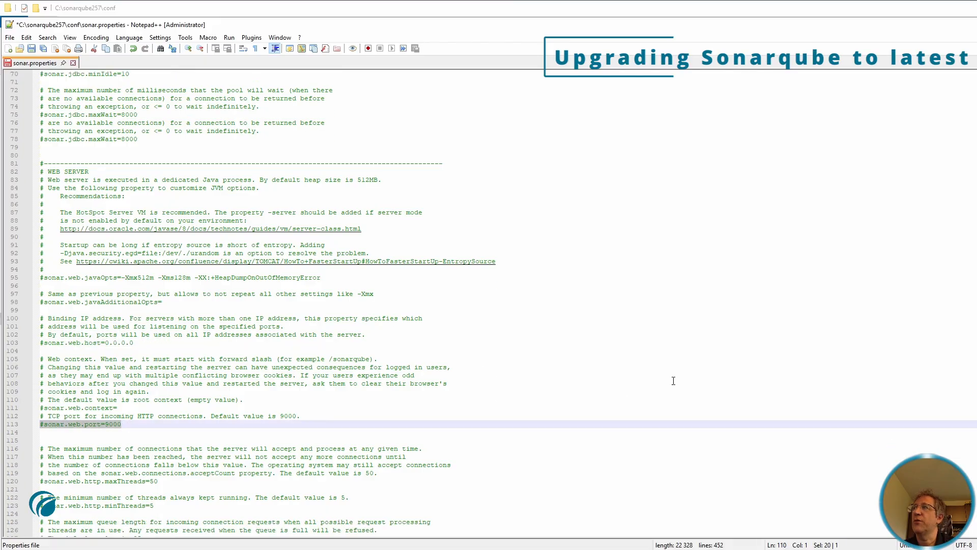
scroll(594, 518, "down", 6)
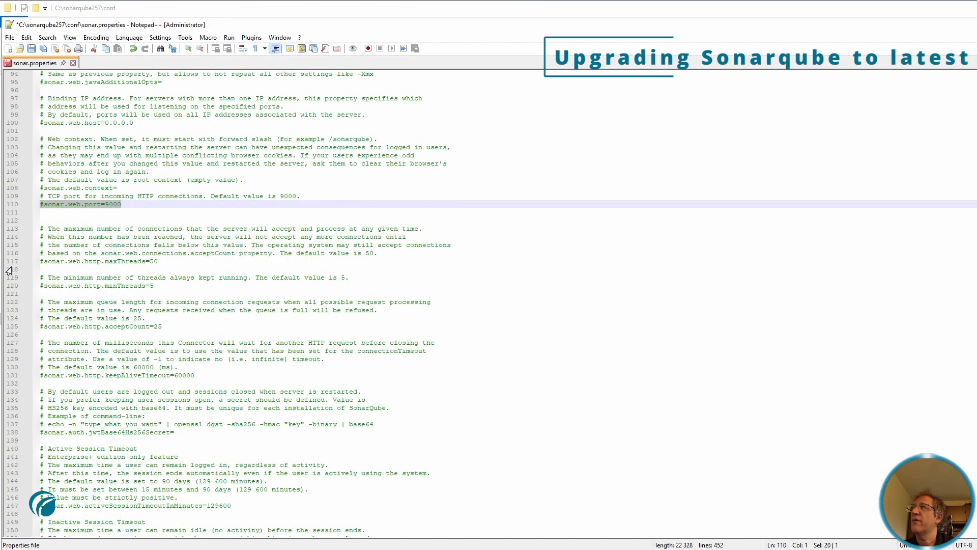
Highlight the minThreads and acceptCount settings, then review the remaining Elasticsearch and logging defaults
double_click(133, 285)
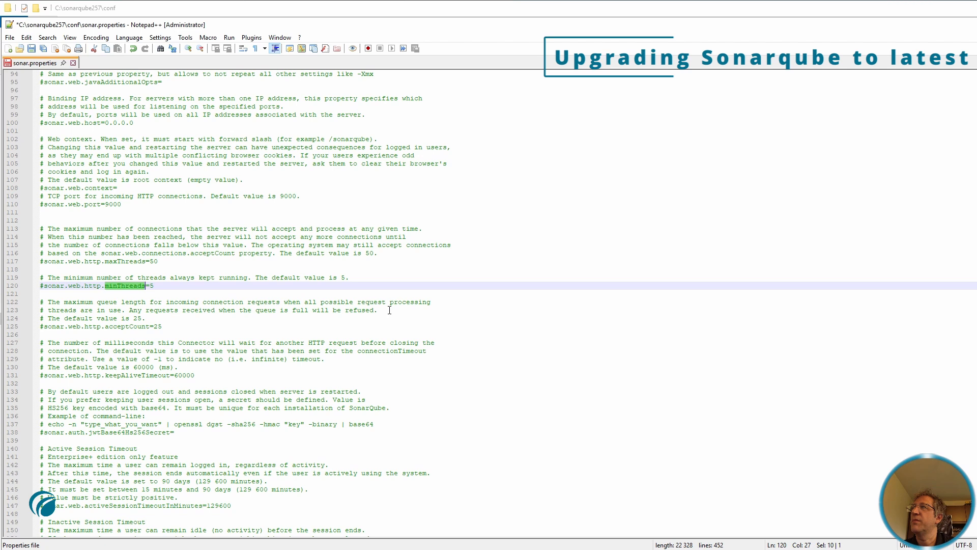
double_click(127, 326)
scroll(431, 376, "down", 3)
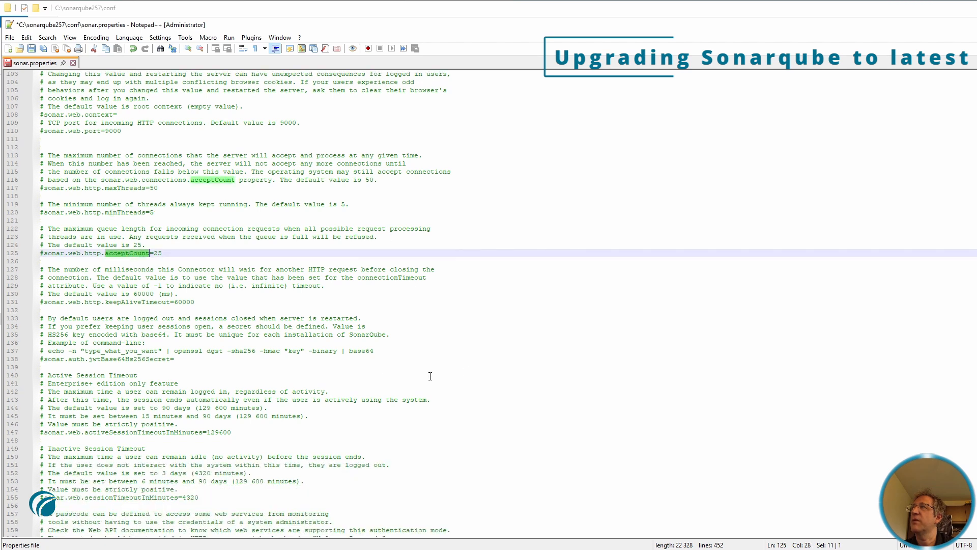
scroll(489, 366, "down", 6)
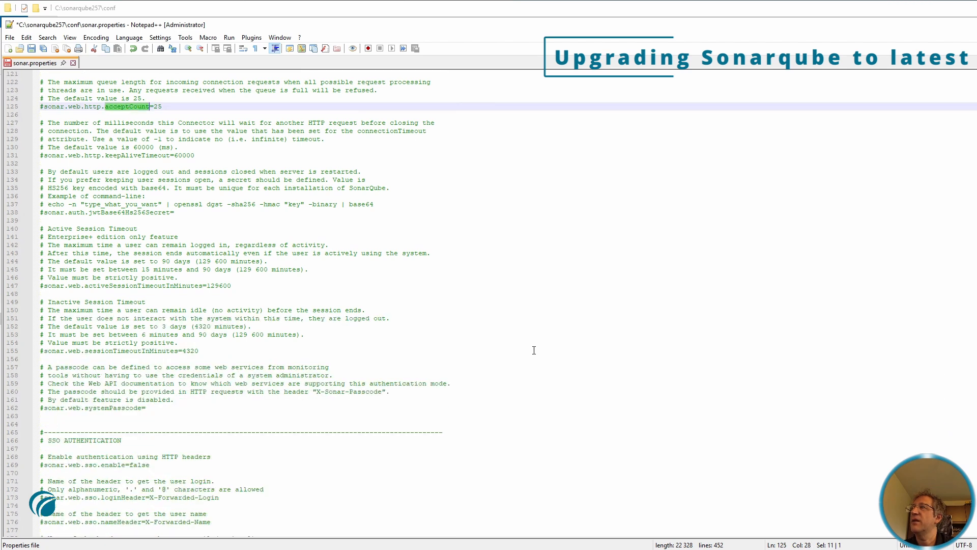
scroll(534, 350, "down", 6)
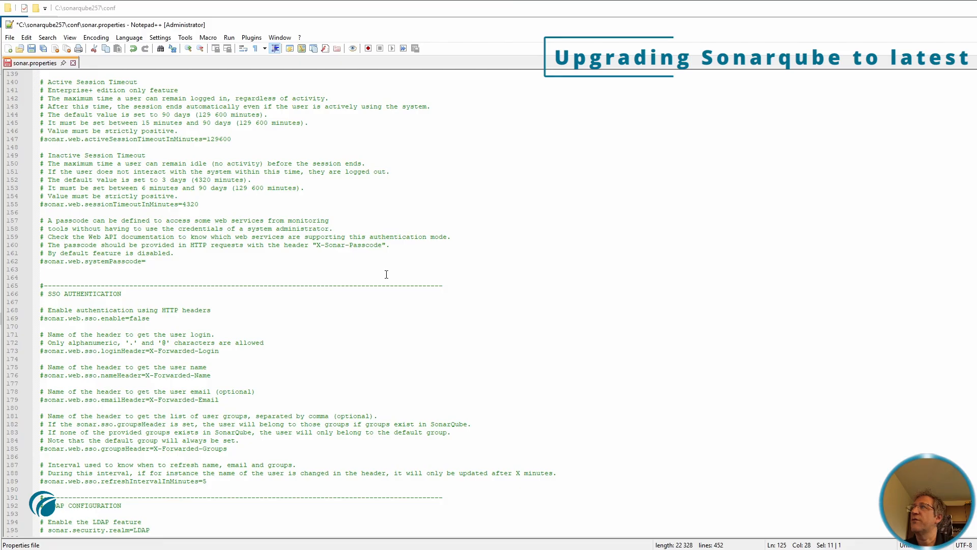
scroll(509, 278, "down", 3)
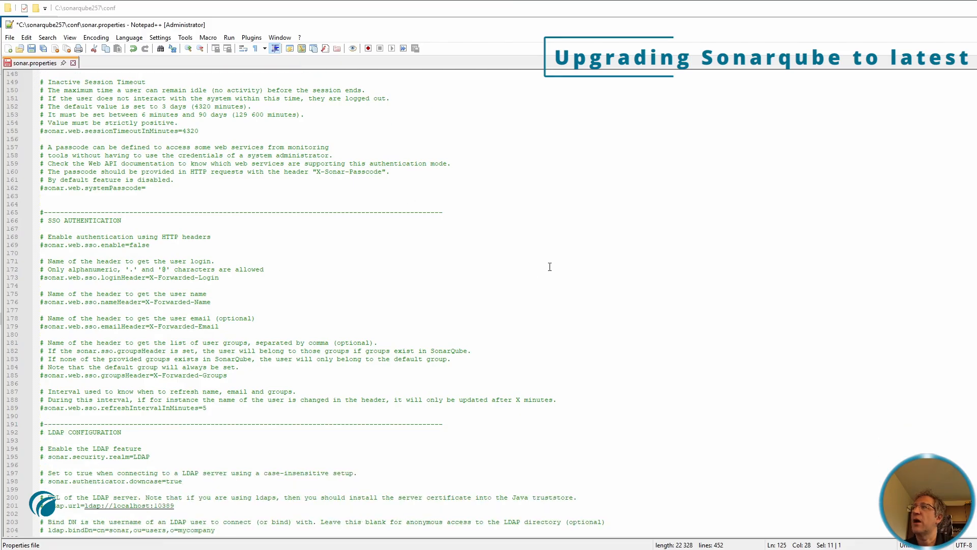
scroll(476, 327, "down", 20)
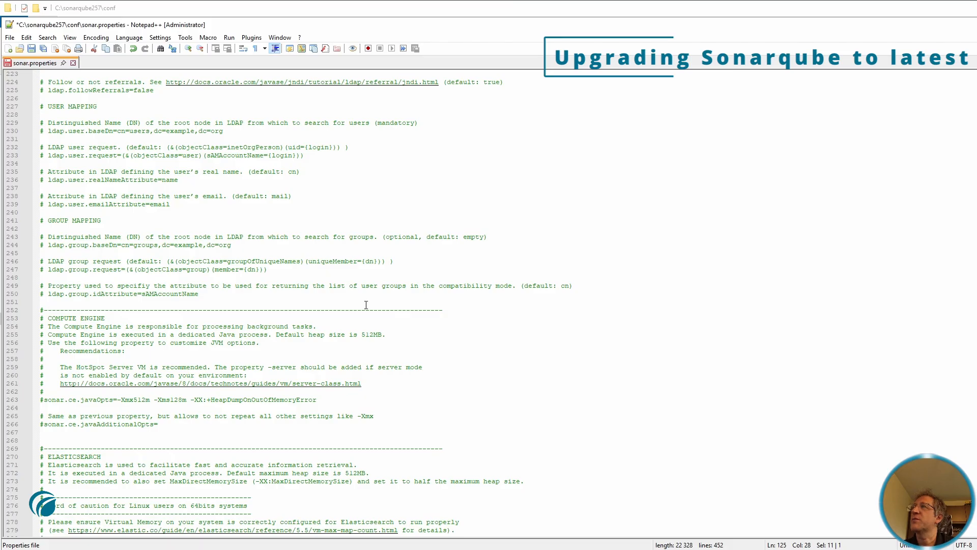
scroll(575, 295, "down", 1)
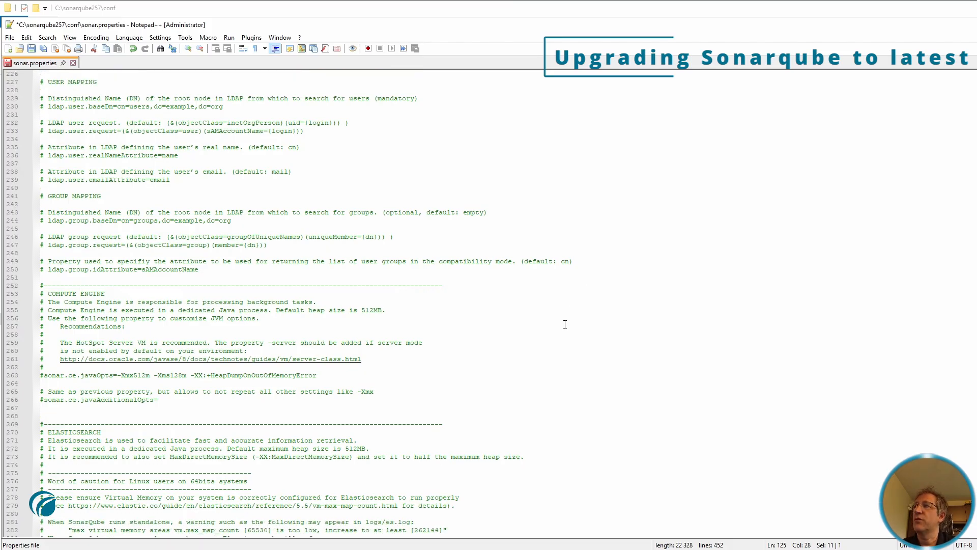
scroll(625, 285, "down", 8)
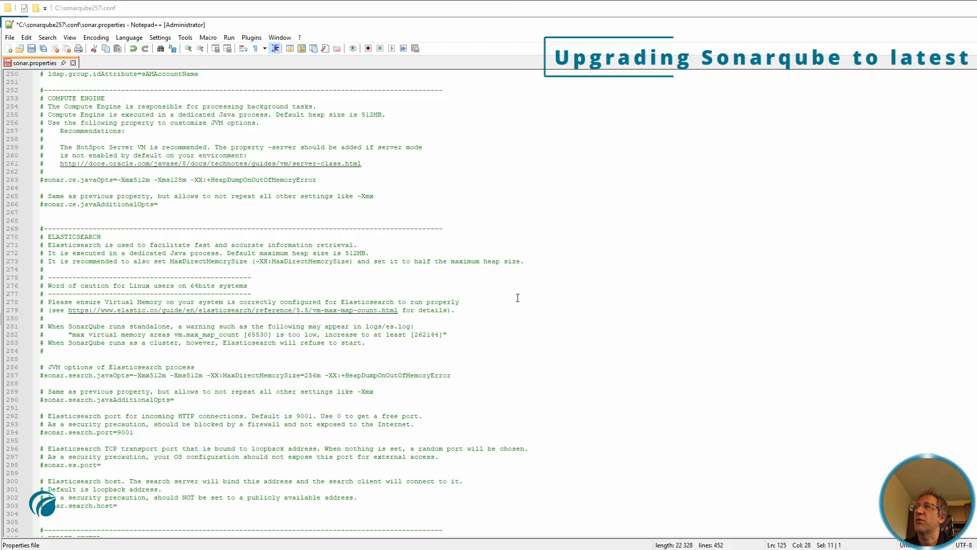
scroll(517, 298, "down", 12)
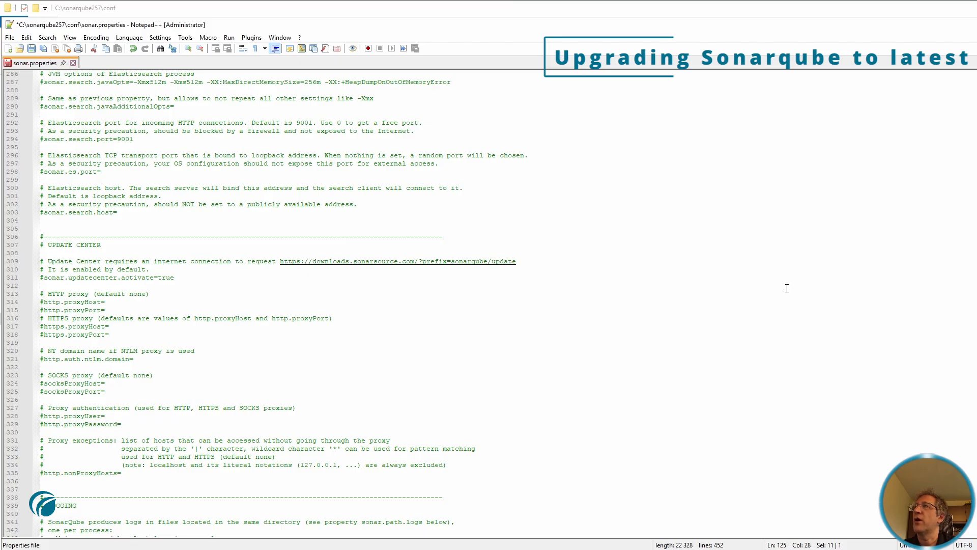
scroll(504, 278, "down", 17)
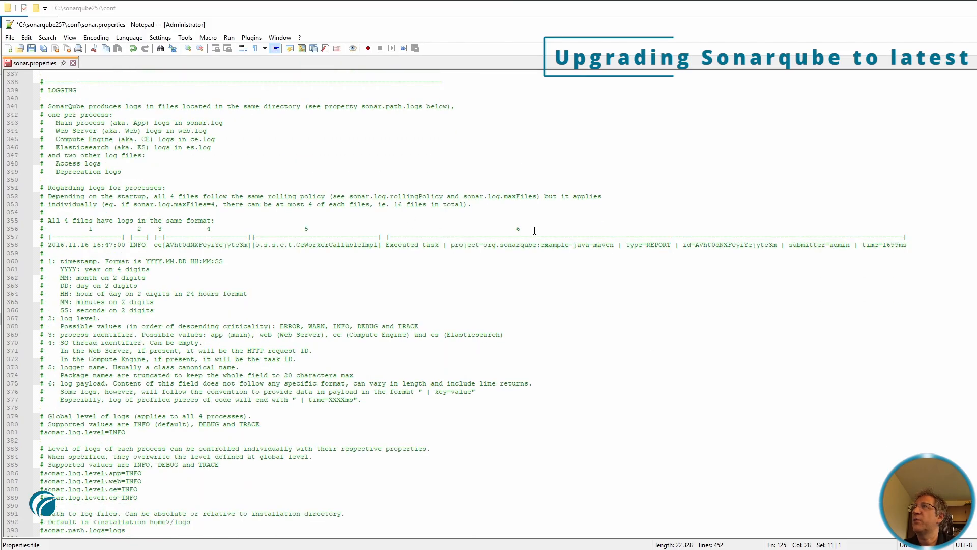
scroll(563, 318, "down", 9)
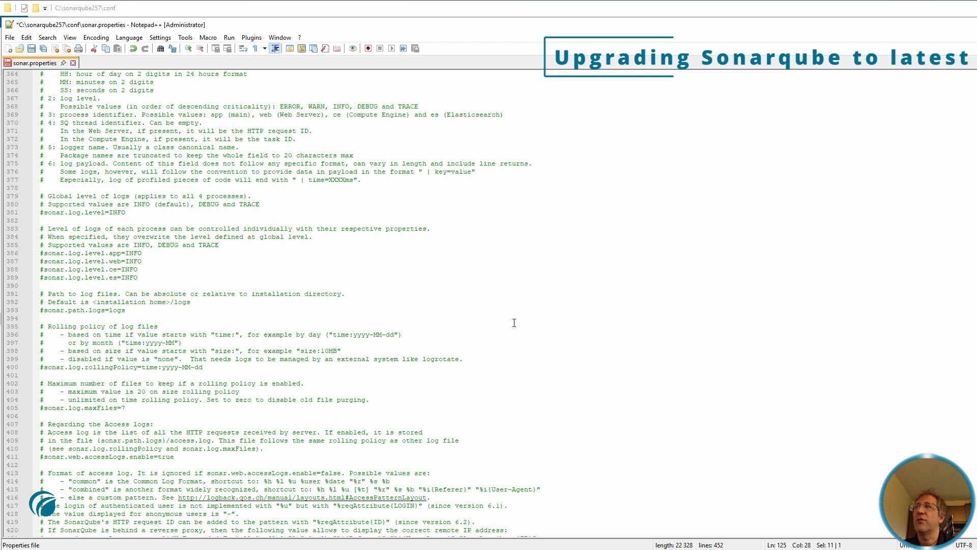
scroll(509, 299, "down", 4)
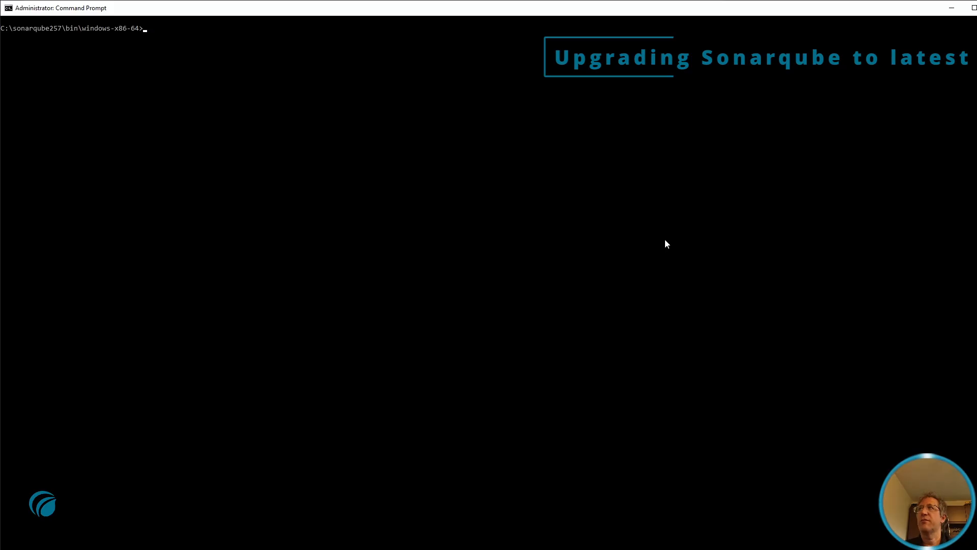
Run StartSonar.bat and select the /setup path from the database upgrade warning
type("StartSonar.bat")
key("Return")
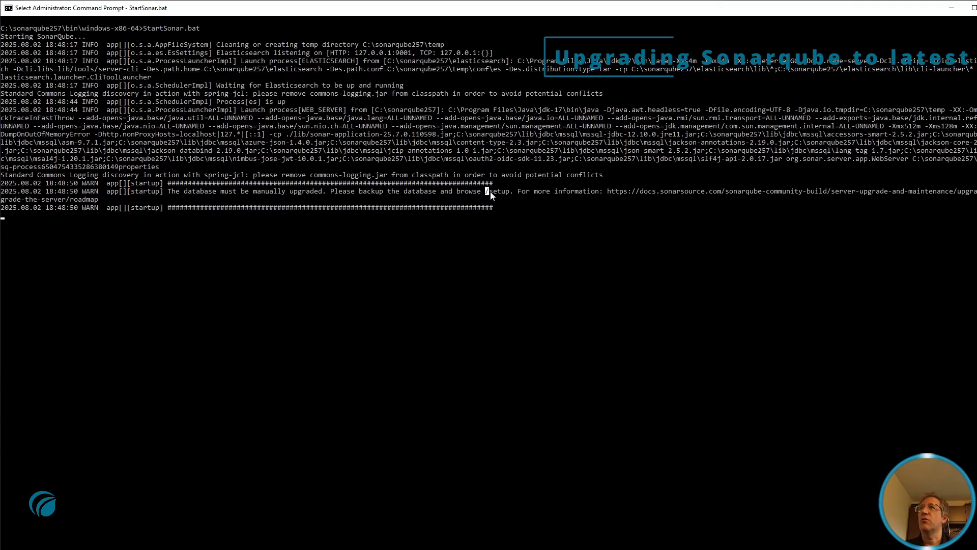
left_click_drag(486, 191, 510, 192)
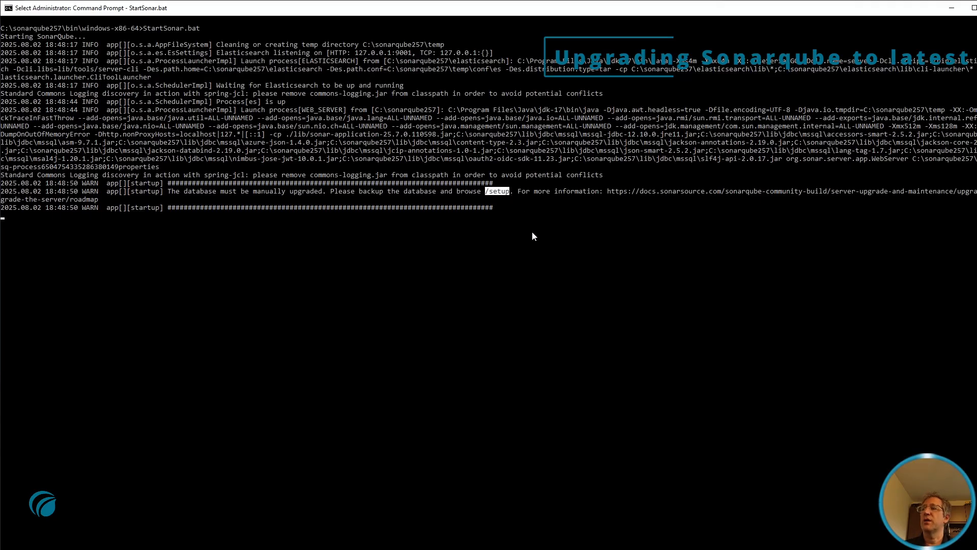
key("alt+Tab")
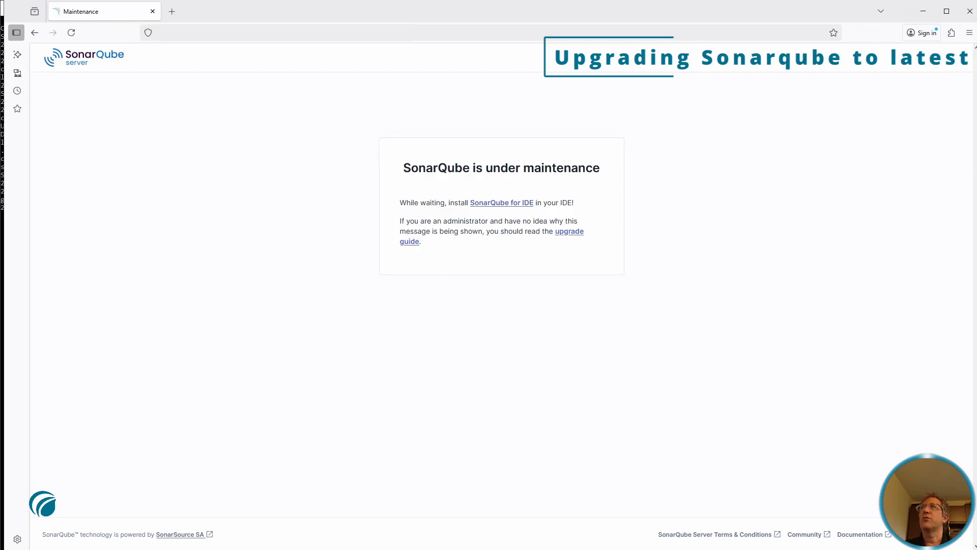
Open /setup, confirm the database backup, and start the database migration
key("Return")
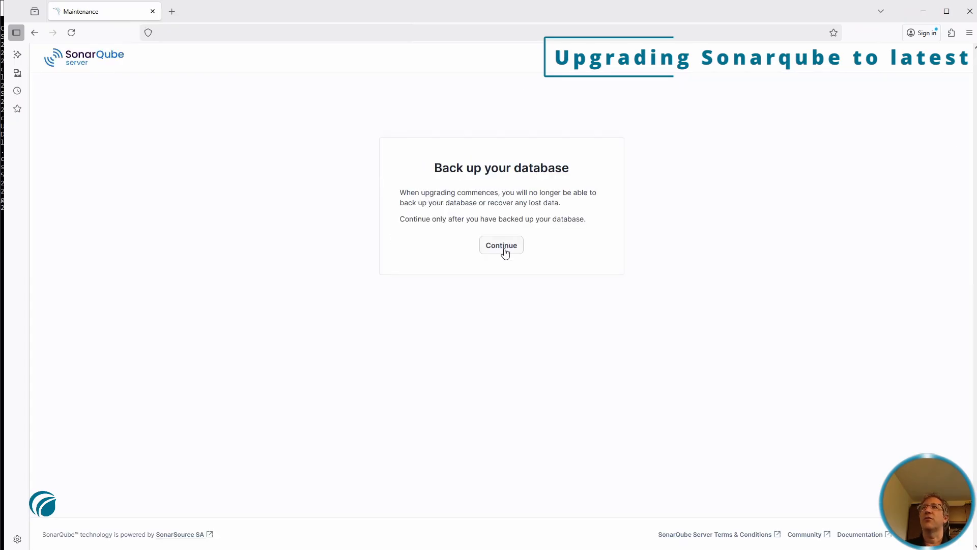
left_click(502, 246)
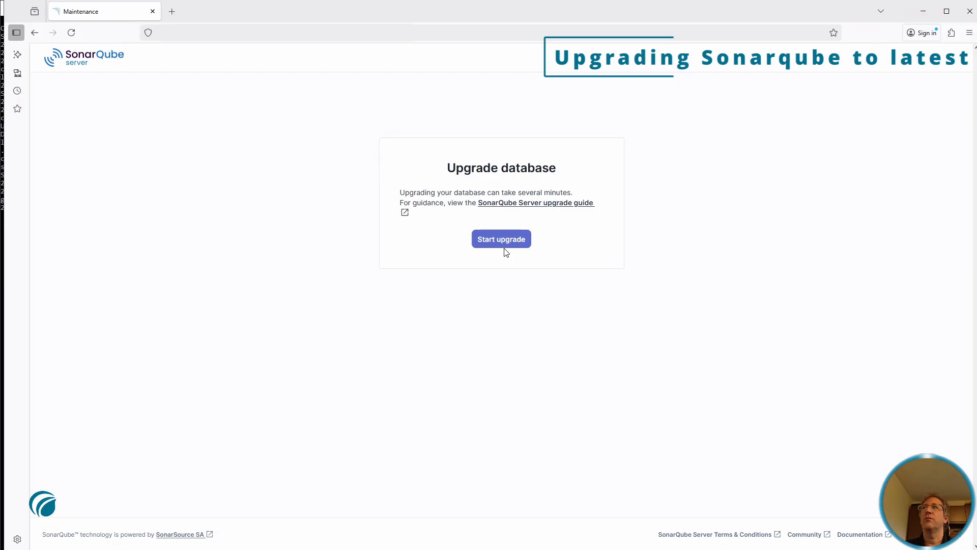
left_click(509, 242)
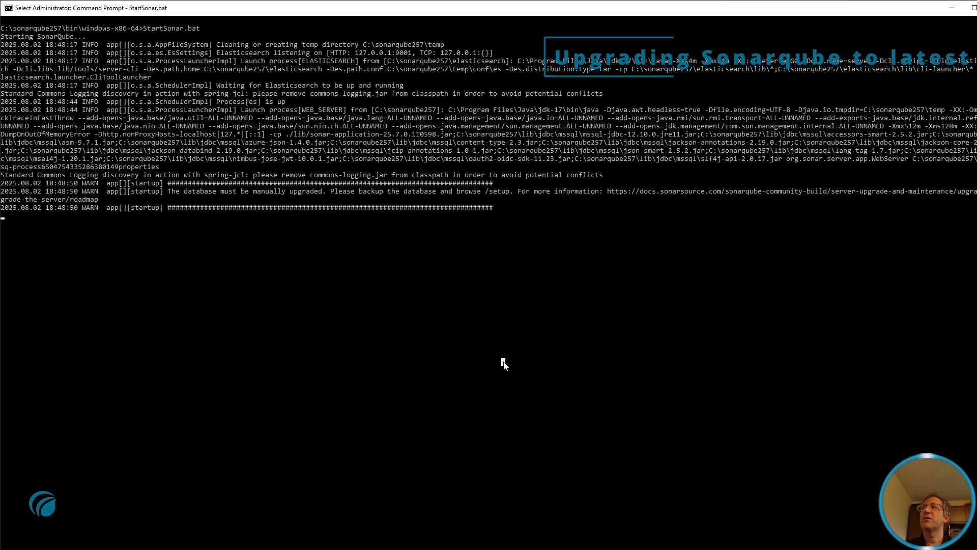
Stop the console-run SonarQube with Ctrl+C and run 'SonarService.bat install'
key("Escape")
key("ctrl+c")
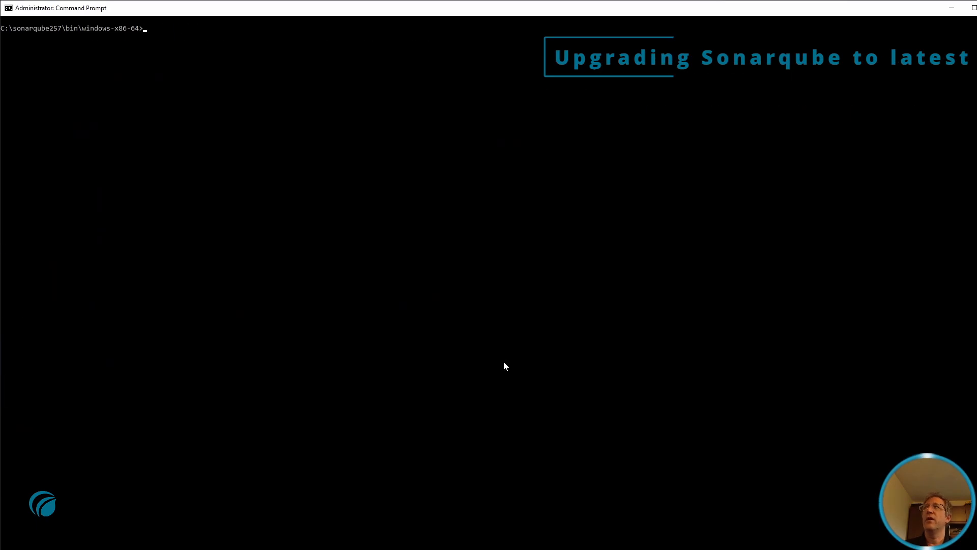
type("SonarService.bat install")
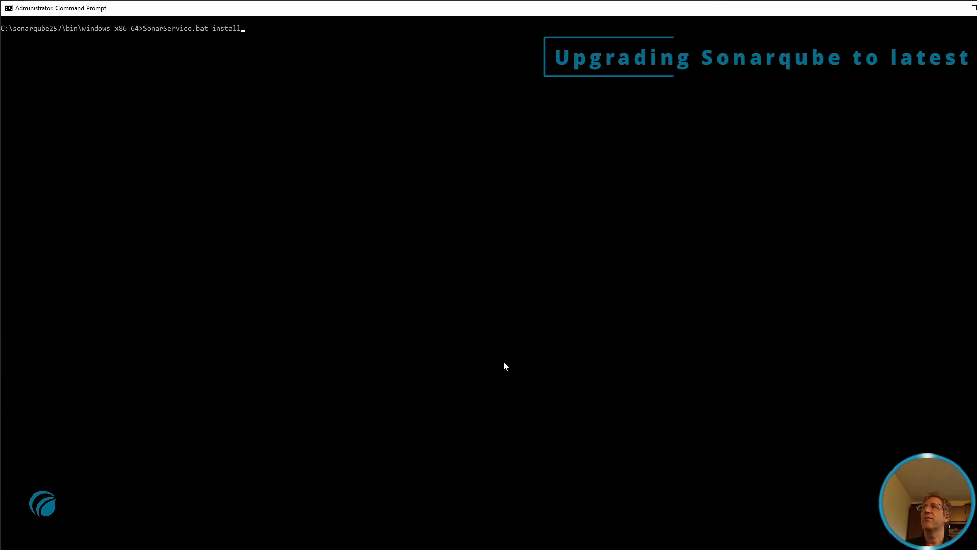
key("Return")
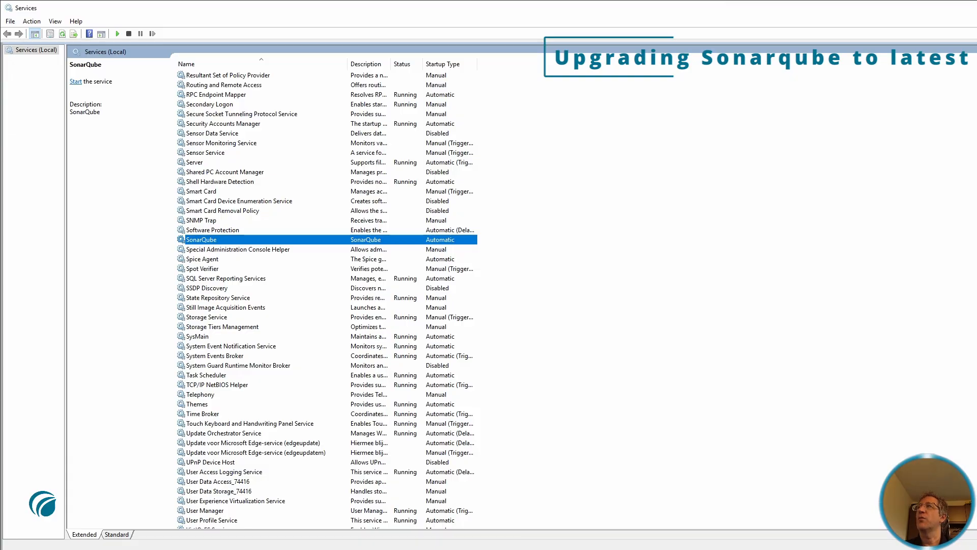
Start the newly installed SonarQube service from its right-click menu in Services
right_click(393, 237)
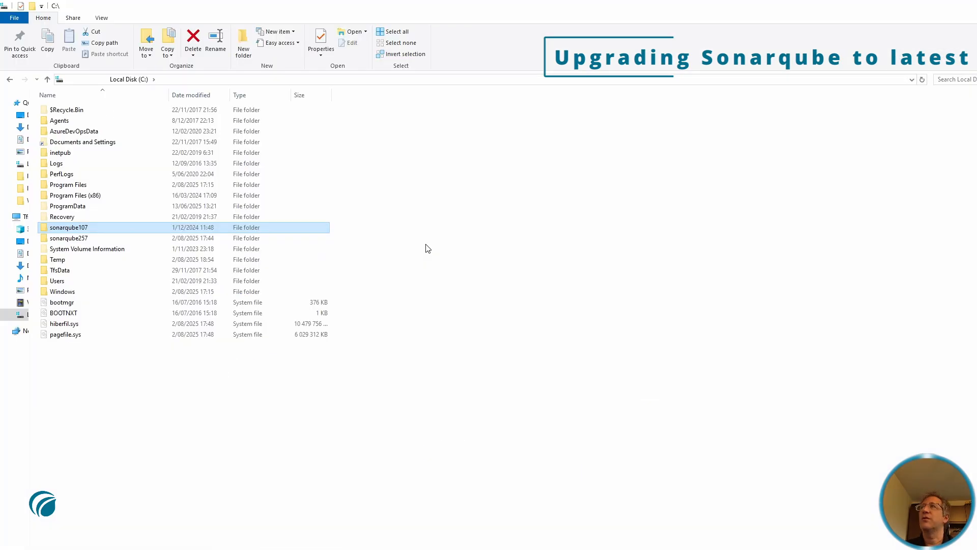
Permanently delete the sonarqube107 folder from C:\ with Shift+Delete, confirming the prompt
key("shift+Delete")
key("Return")
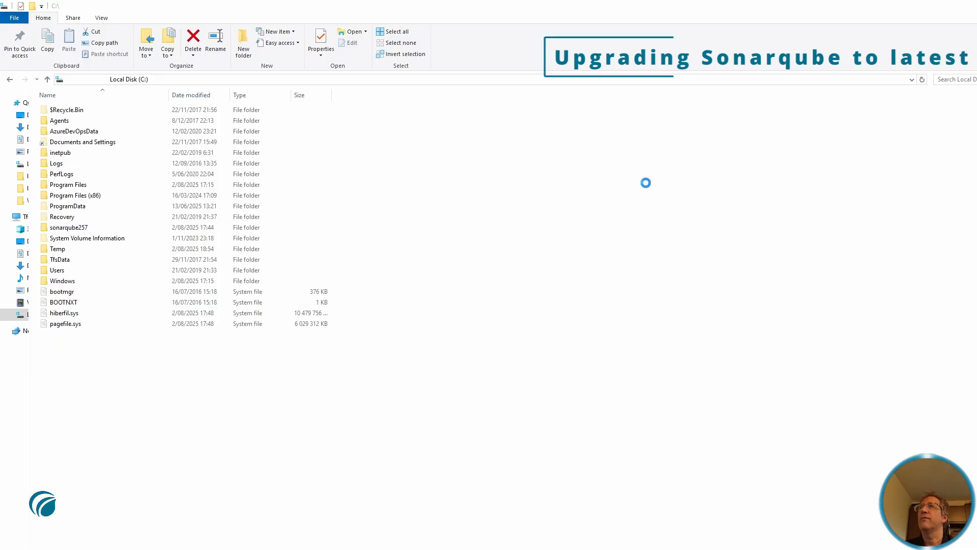